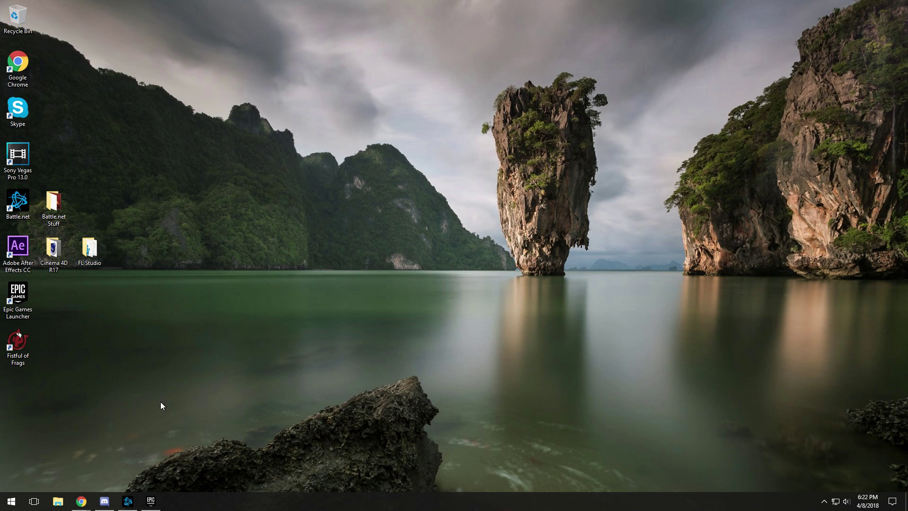
Open a new File Explorer window from the taskbar, showing Quick access.
click(58, 501)
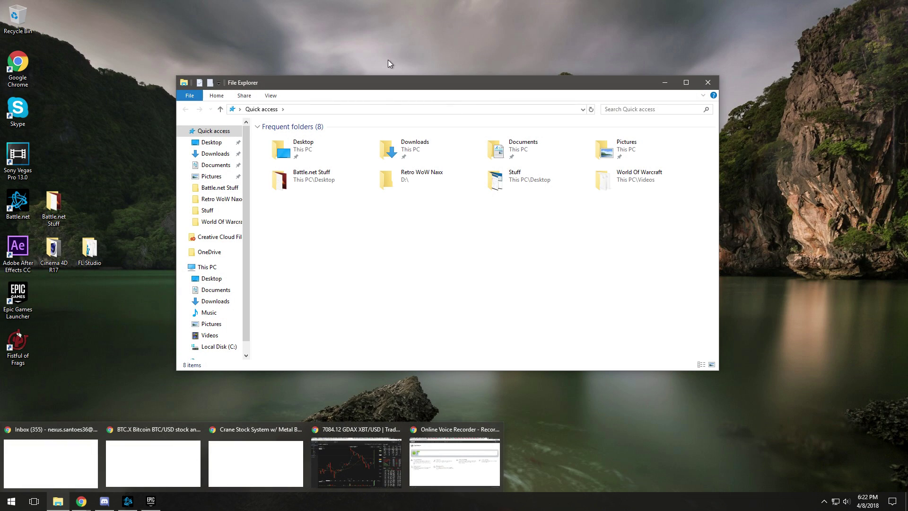
Open C:\World of Warcraft Classic\Interface\AddOns, with its 77 add-on folders, then switch to the browser.
drag(294, 82, 288, 77)
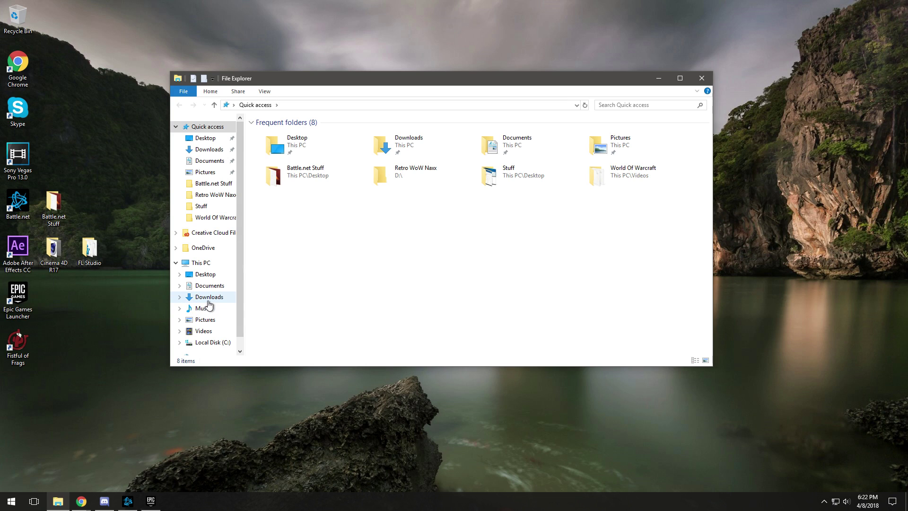
click(208, 274)
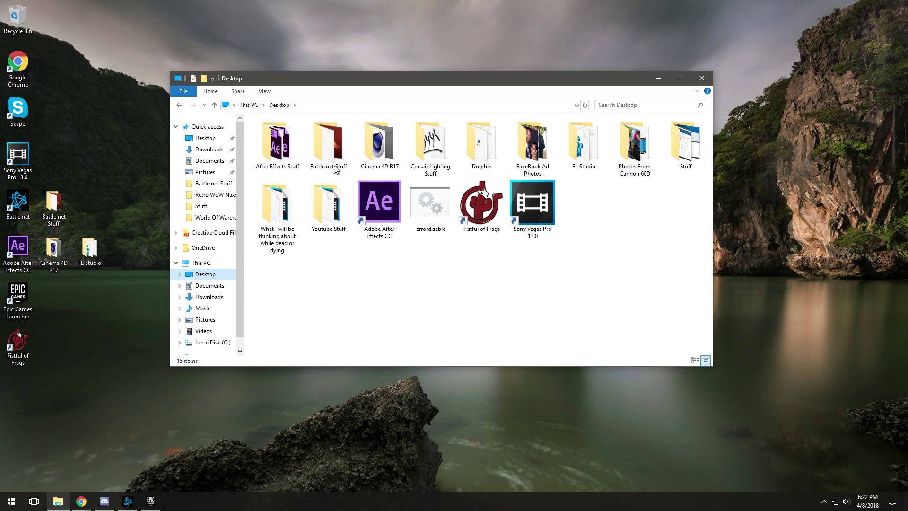
double_click(328, 146)
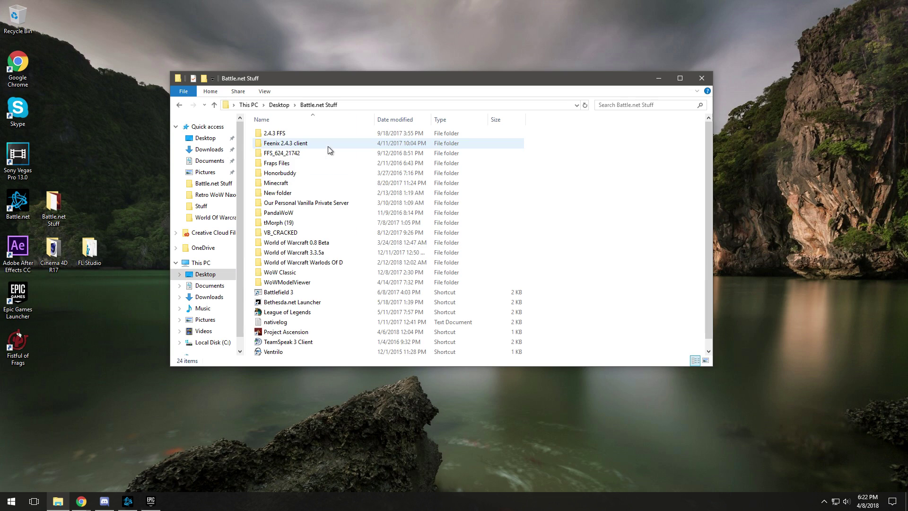
double_click(292, 273)
scroll(211, 329, down, 1)
click(211, 325)
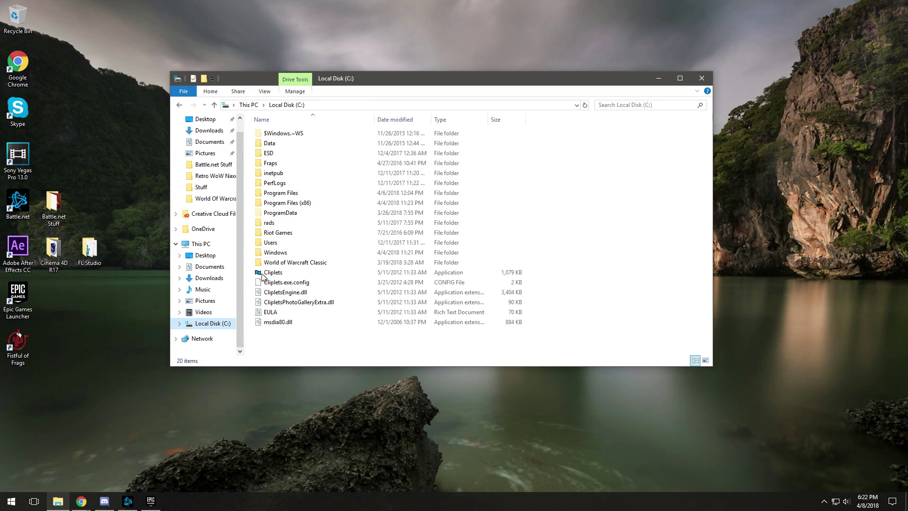
double_click(306, 262)
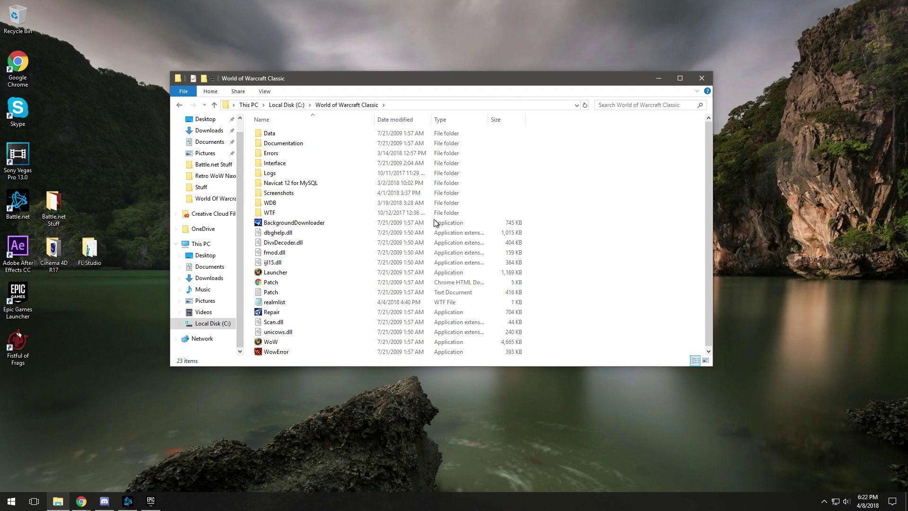
double_click(308, 165)
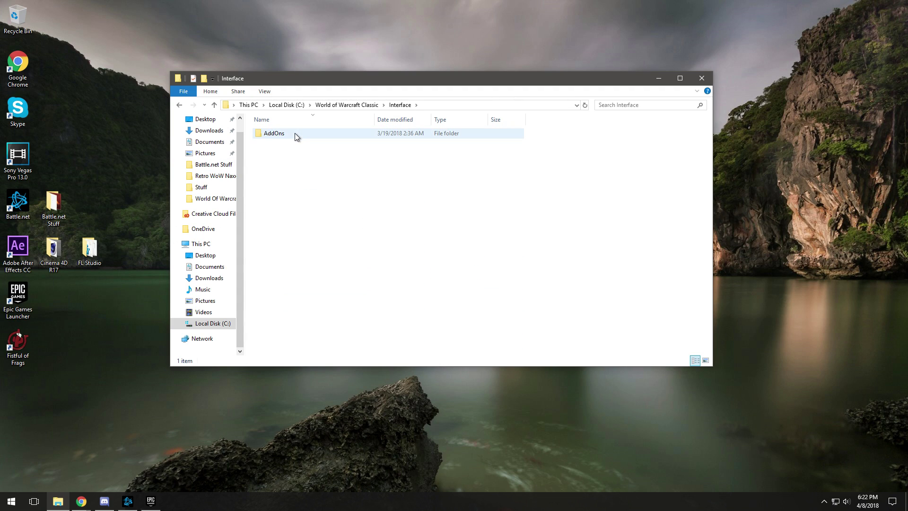
double_click(296, 135)
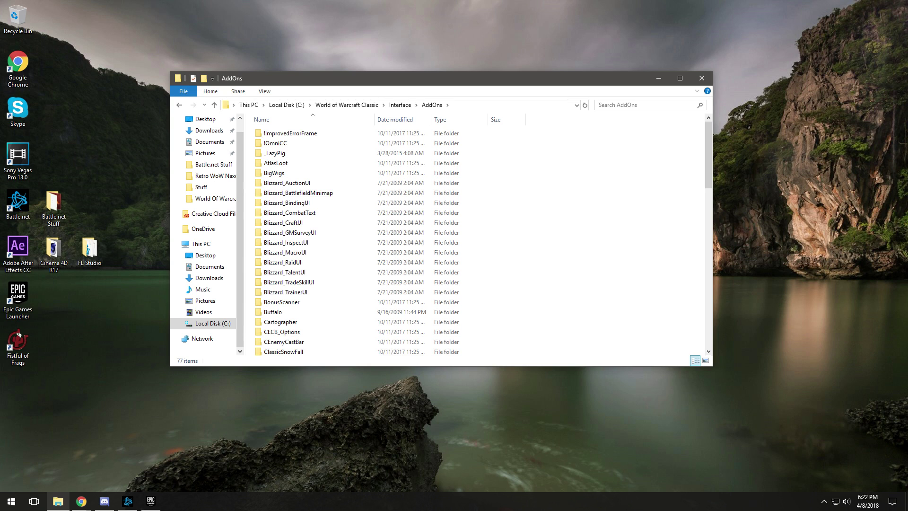
key(alt+Tab)
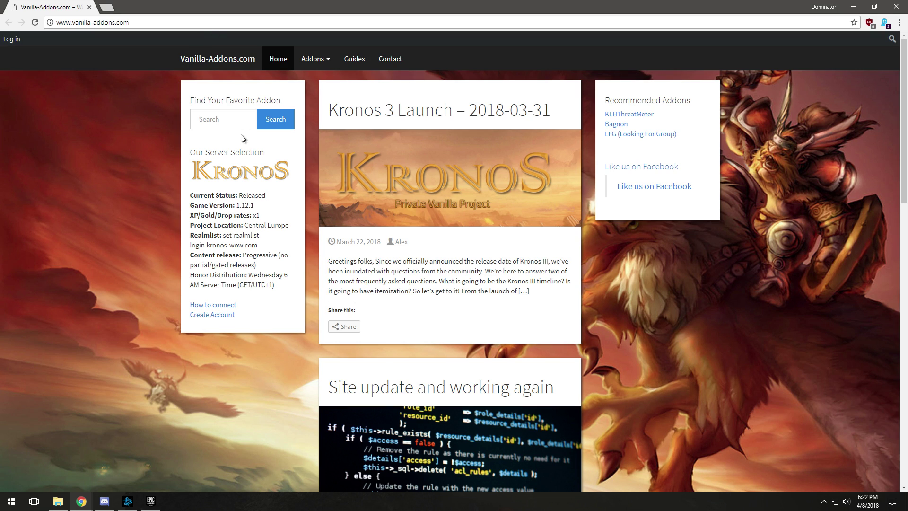
Search Vanilla-Addons.com for 'lazypig', which finds nothing, then clear the search box.
click(228, 125)
text(lazypig)
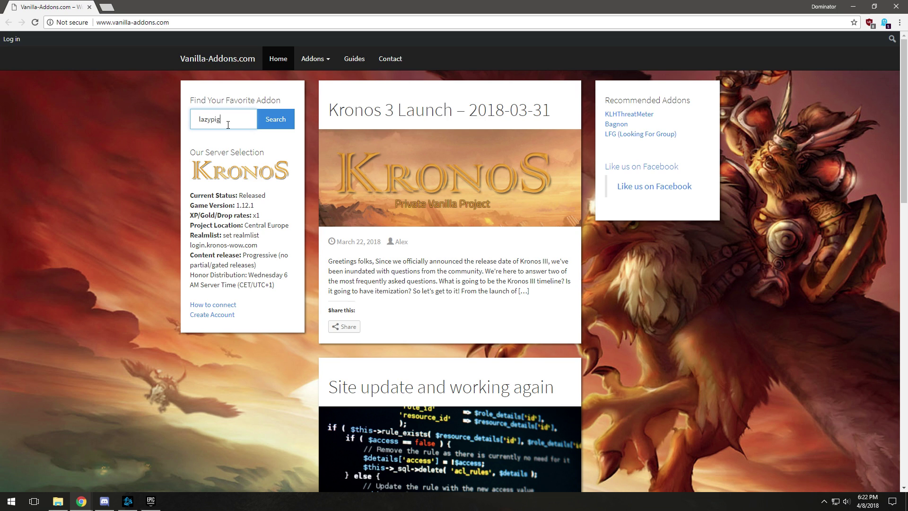
key(Return)
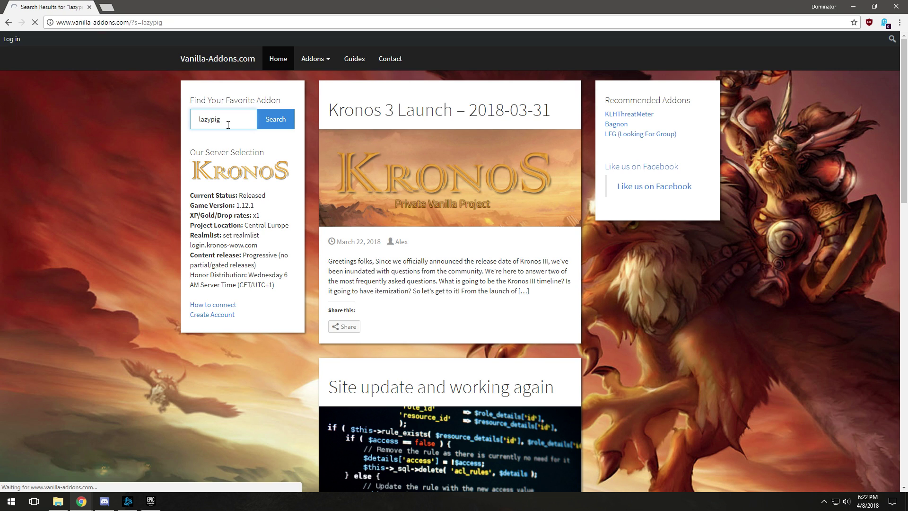
double_click(231, 119)
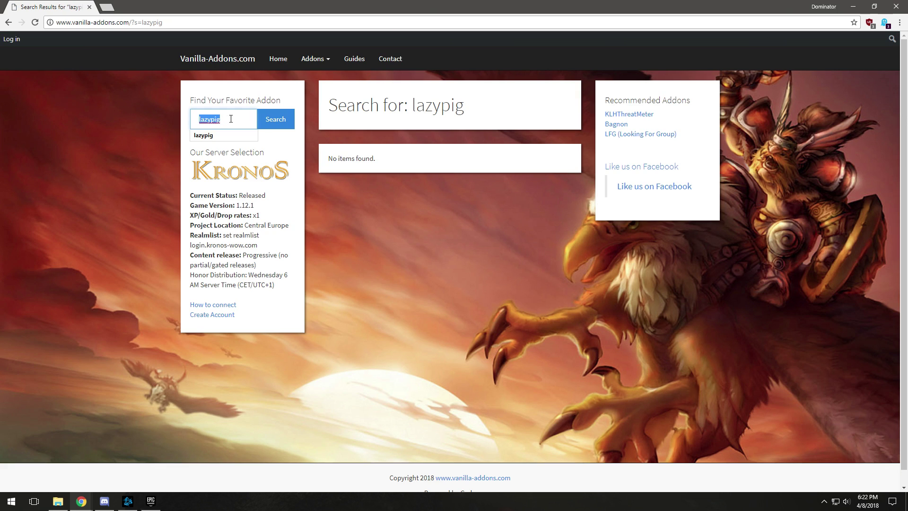
key(BackSpace)
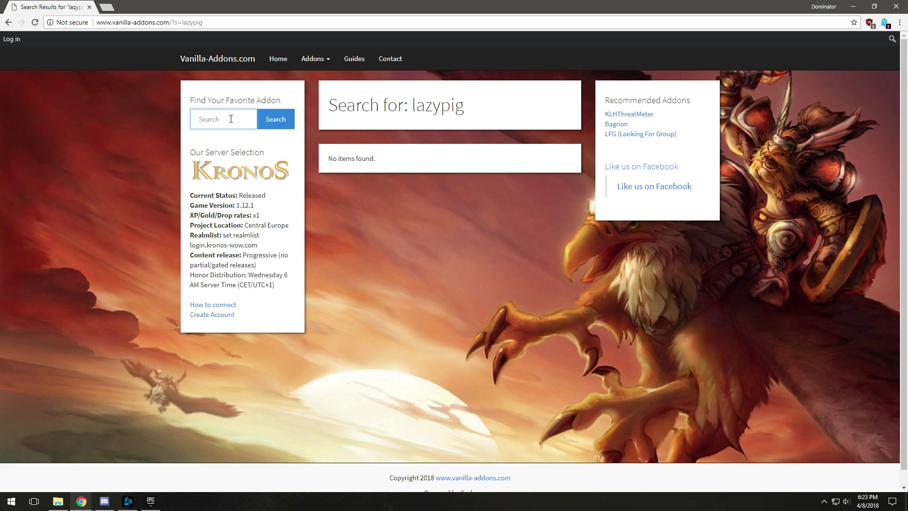
Google 'lazypig vanilla' in a new tab and open the GitHub _LP LazyPig result.
key(ctrl+t)
text(go)
key(Return)
text(l)
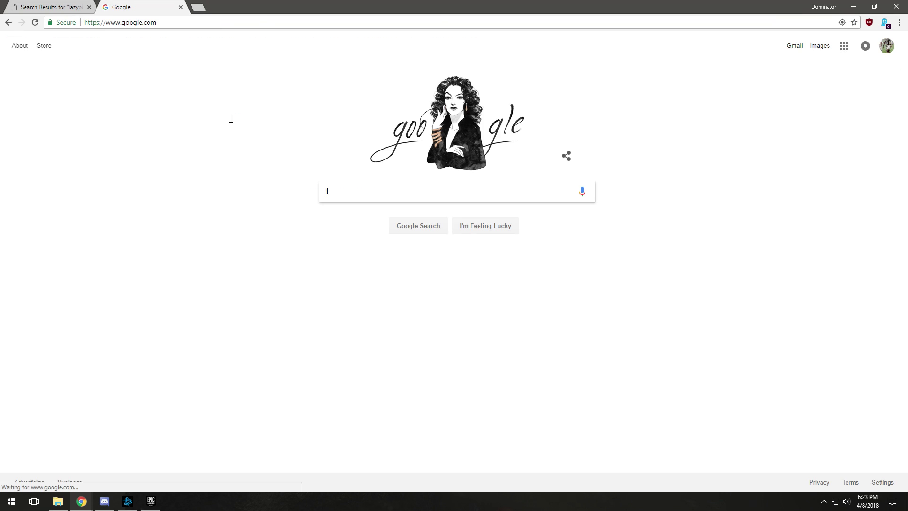
text(azy)
key(Down)
key(Return)
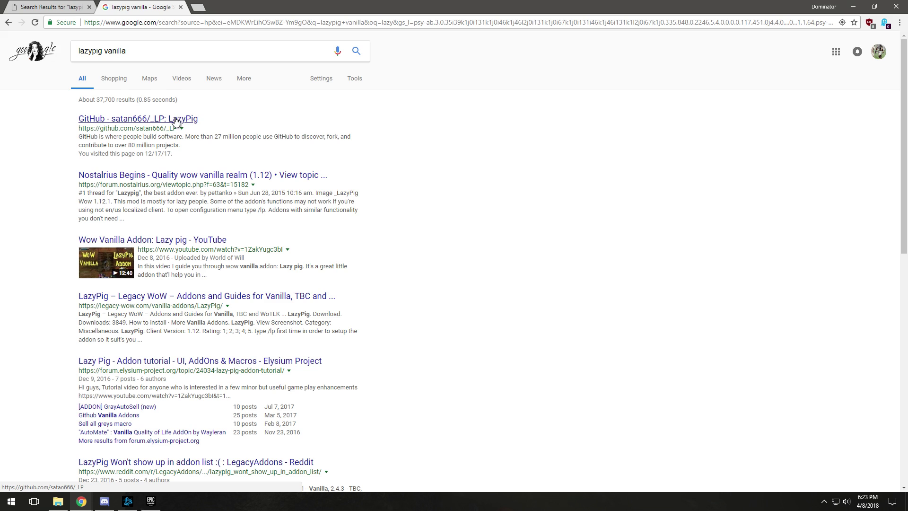
click(71, 5)
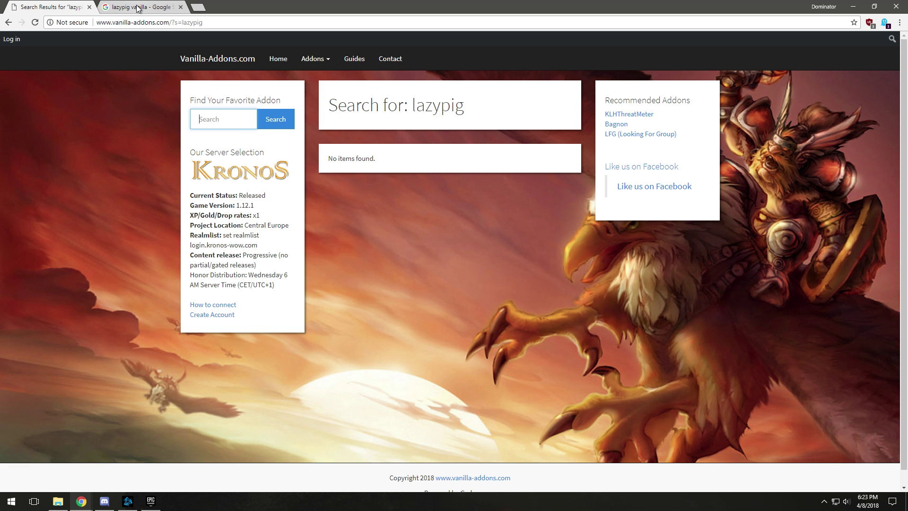
click(138, 8)
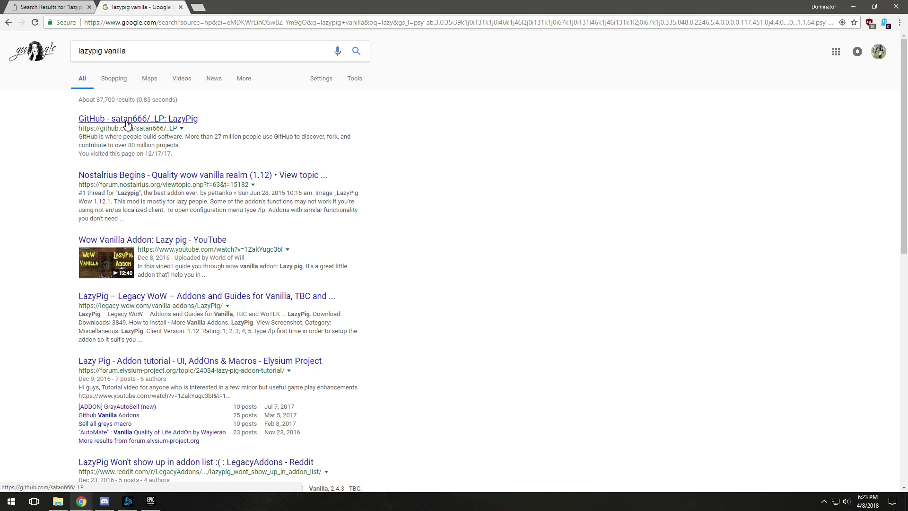
click(127, 121)
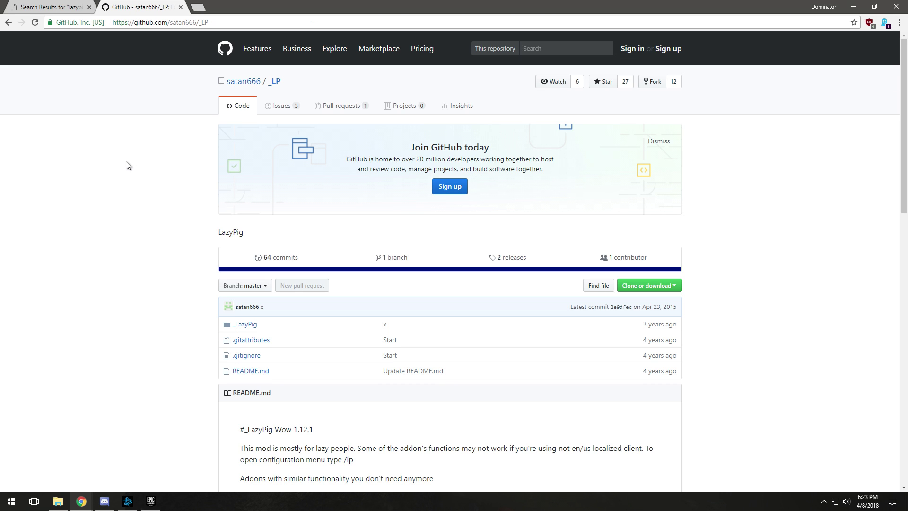
Download the _LP LazyPig repository from GitHub as a ZIP, _LP-master (1).zip.
scroll(125, 167, down, 7)
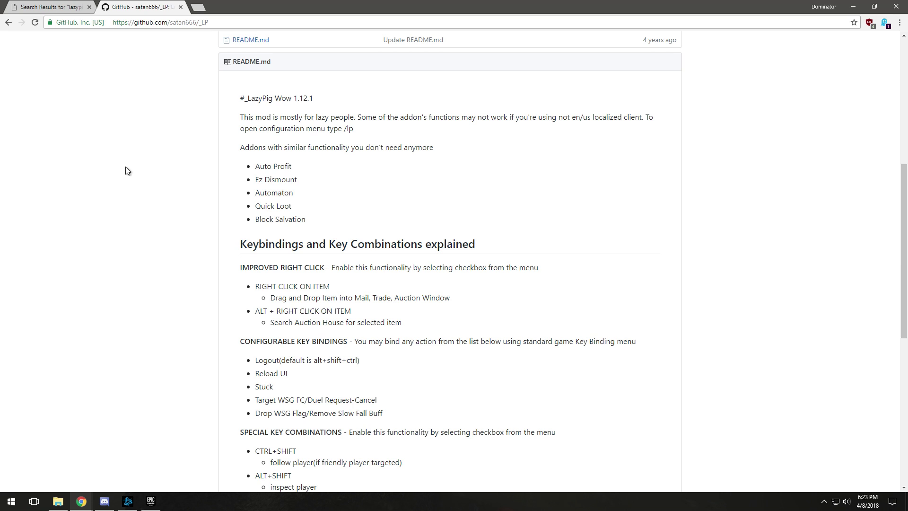
scroll(227, 152, up, 7)
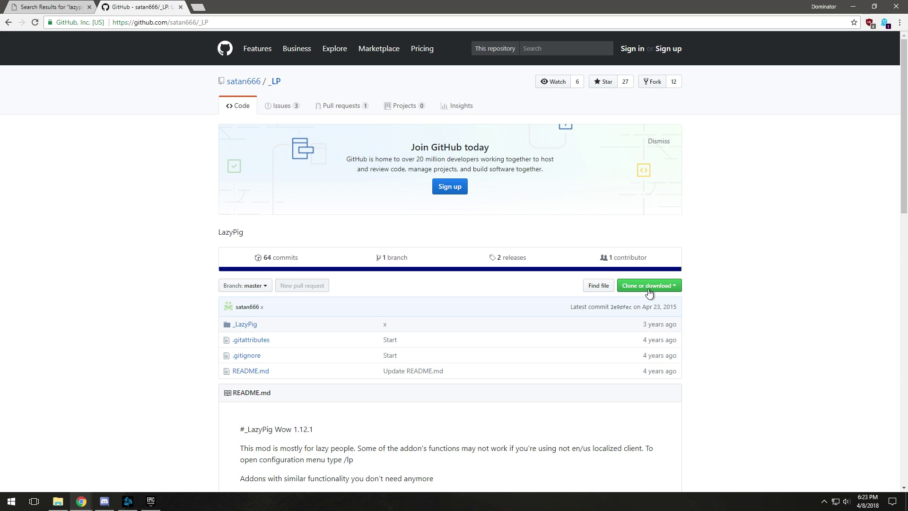
click(649, 286)
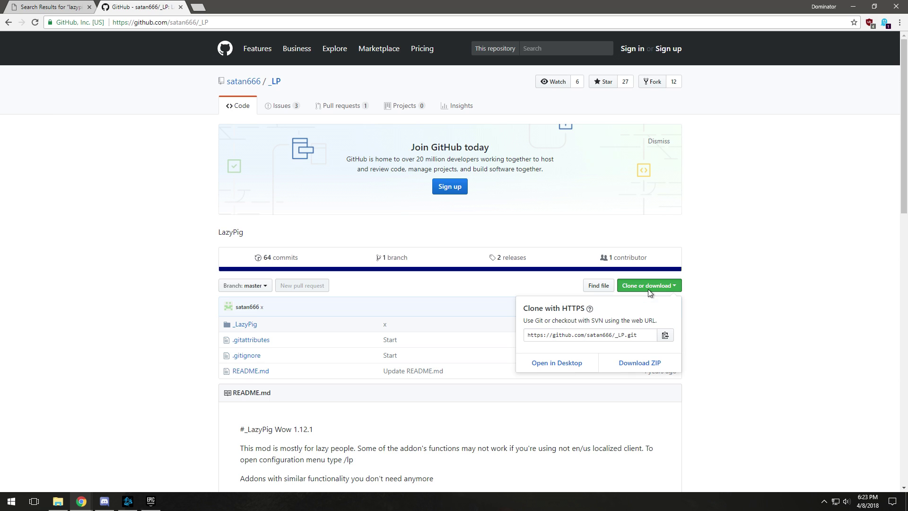
click(636, 370)
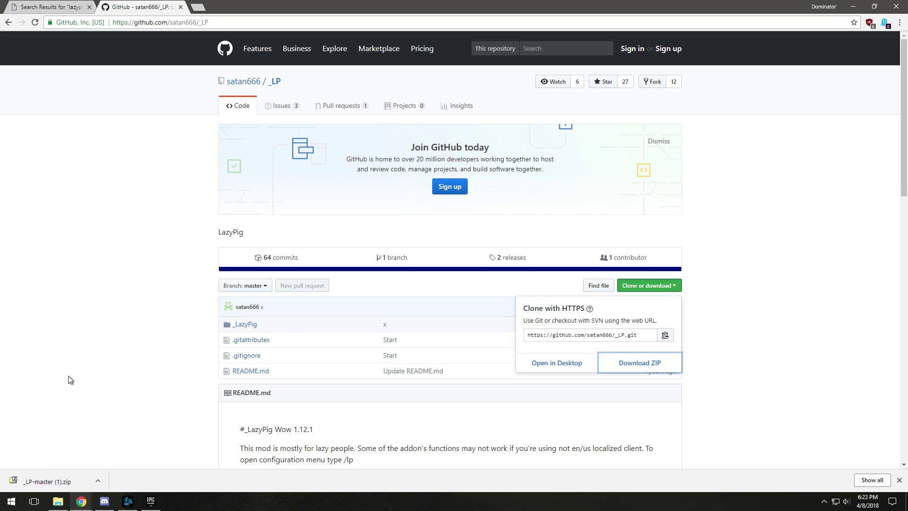
key(Escape)
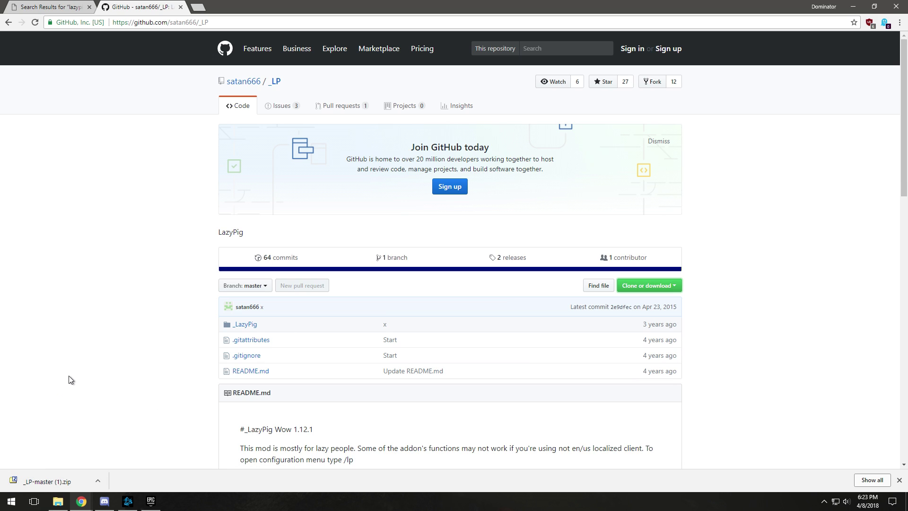
In a new tab, search Google for '7zip'.
key(ctrl+t)
text(google.com)
key(Return)
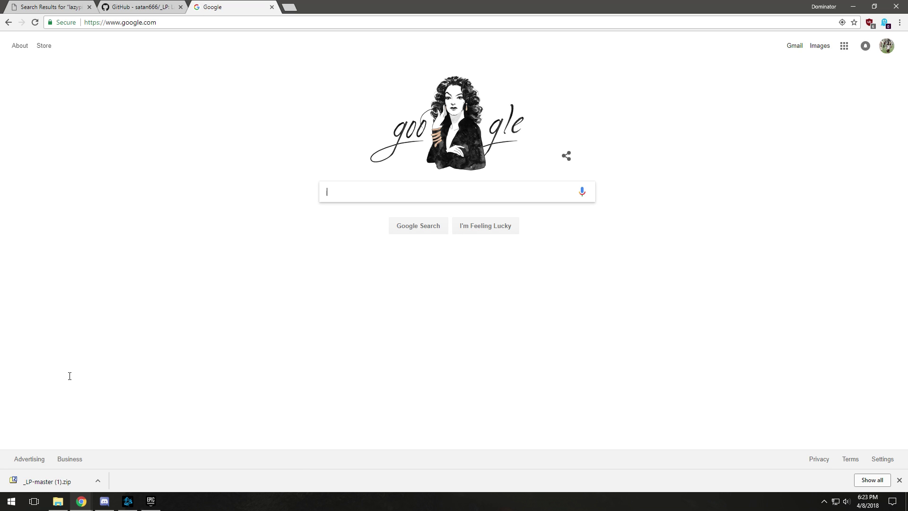
text(7zip)
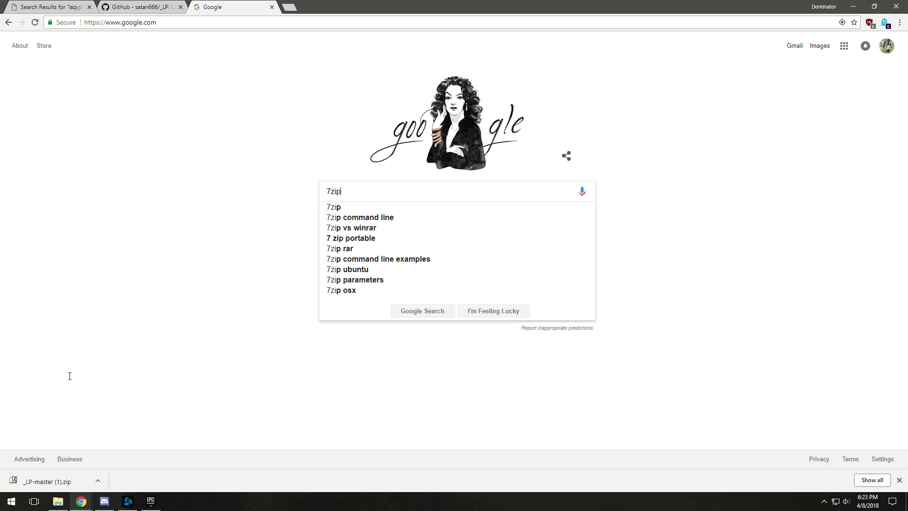
key(Return)
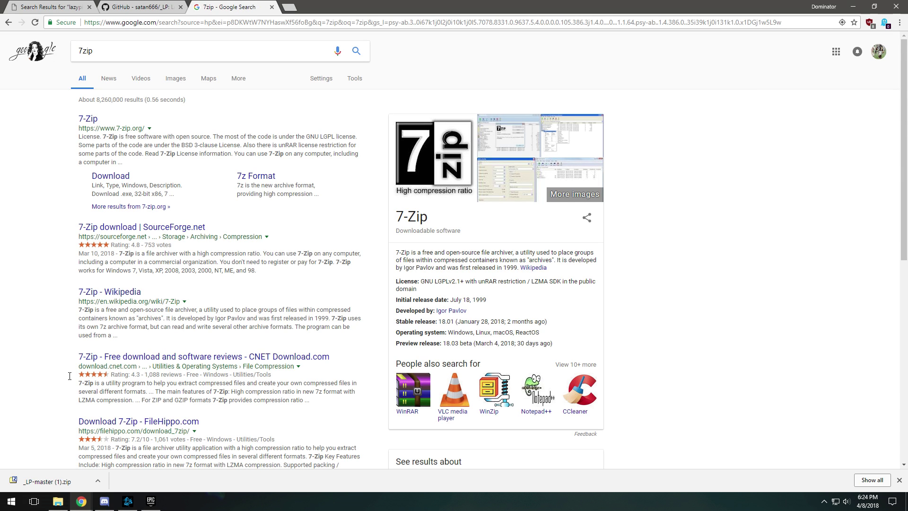
Visit the official 7-Zip site, then open the downloaded _LP-master (1).zip in 7-Zip.
click(89, 119)
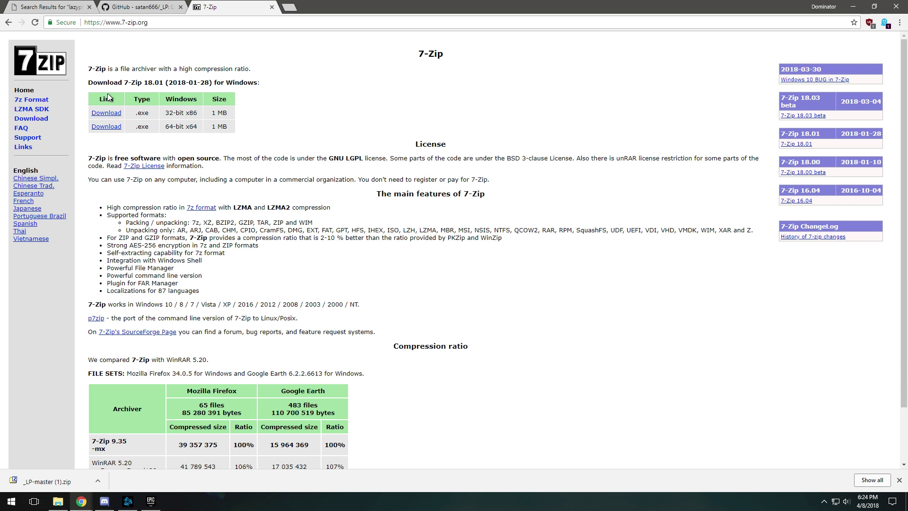
right_click(241, 114)
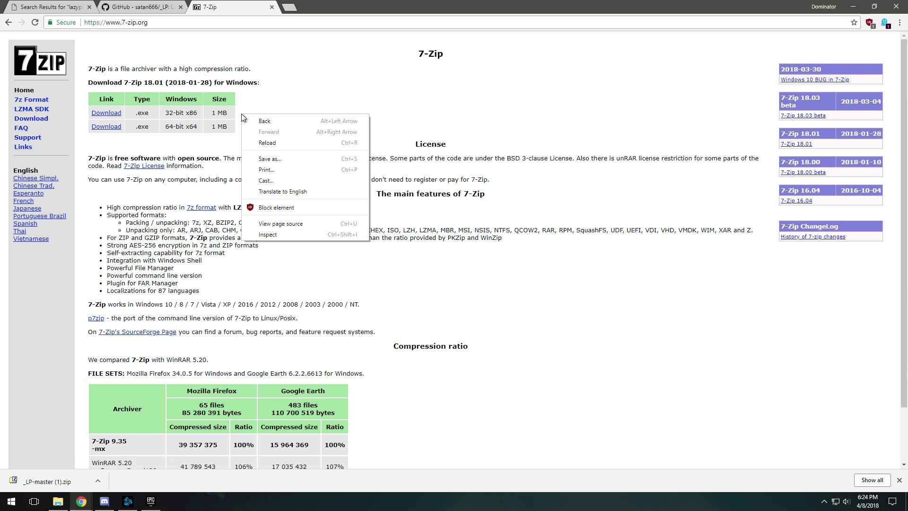
right_click(44, 481)
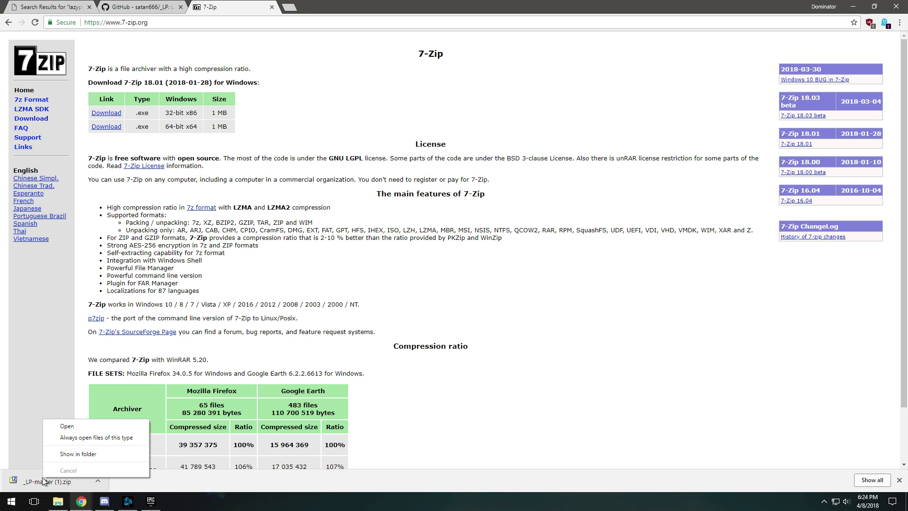
click(41, 481)
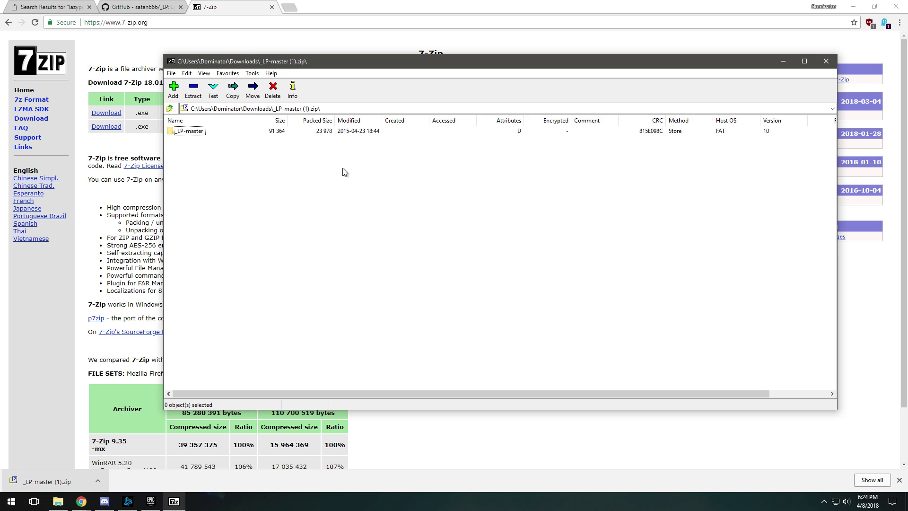
Inspect the _LP-master folder inside the archive, then extract it from the root to Downloads.
click(783, 61)
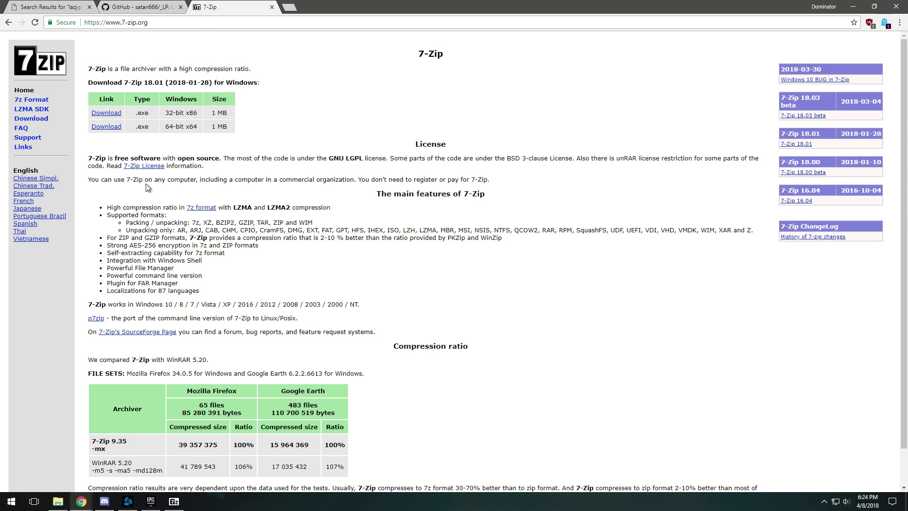
click(180, 506)
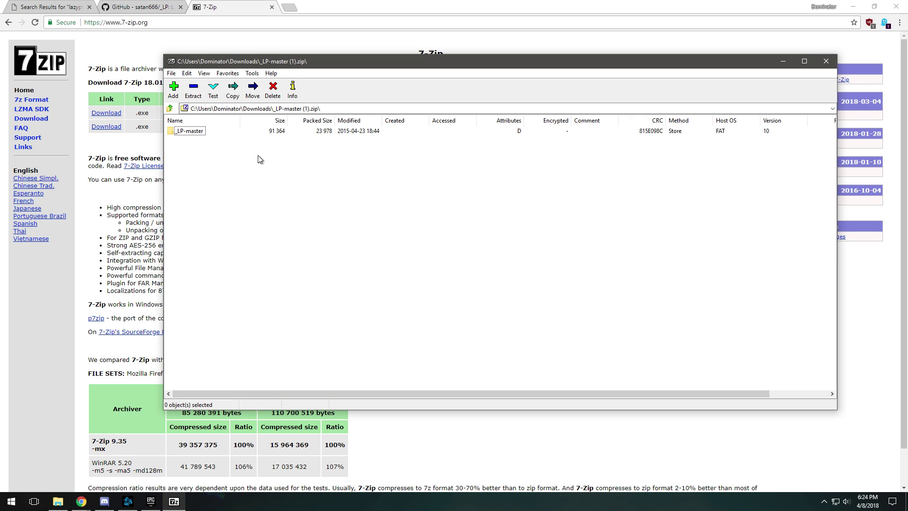
double_click(201, 131)
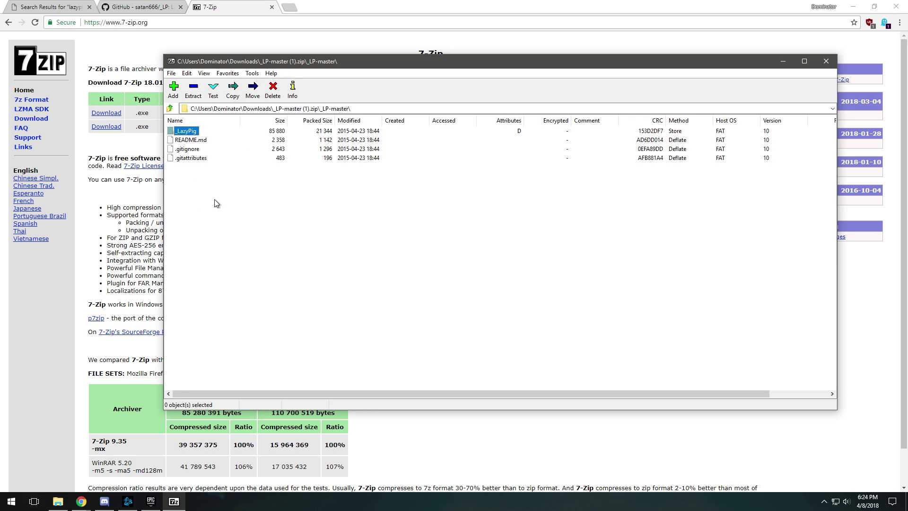
scroll(214, 200, right, 3)
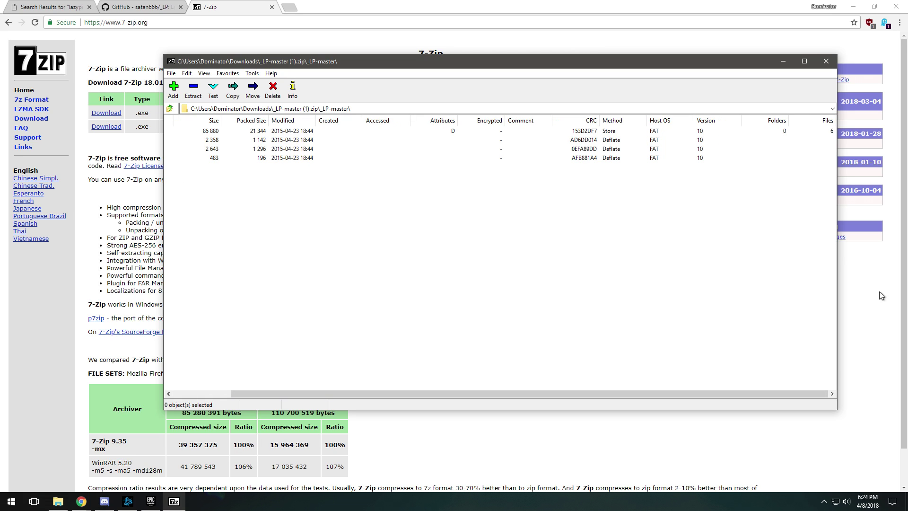
drag(604, 394, 336, 396)
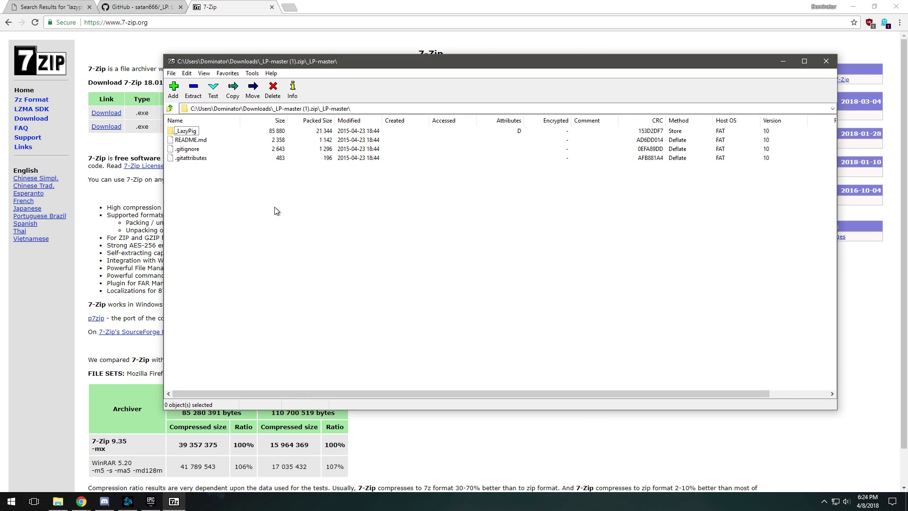
click(169, 109)
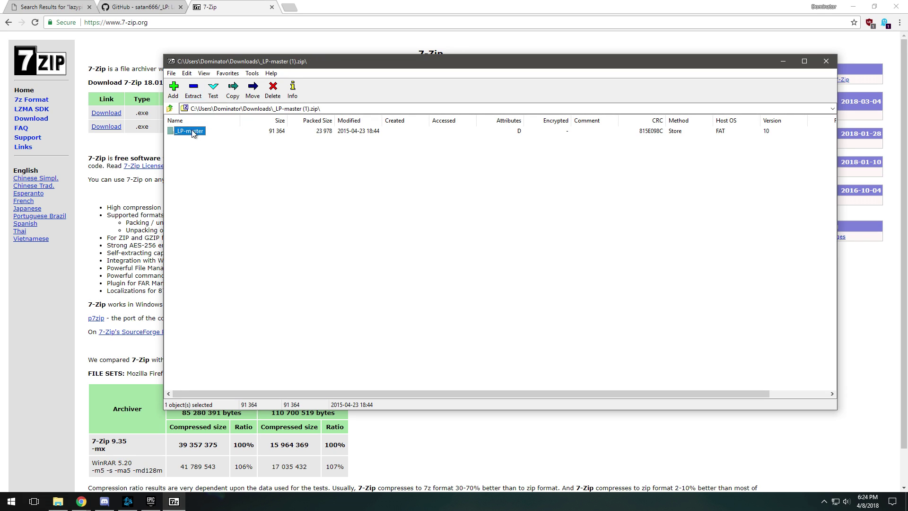
click(189, 91)
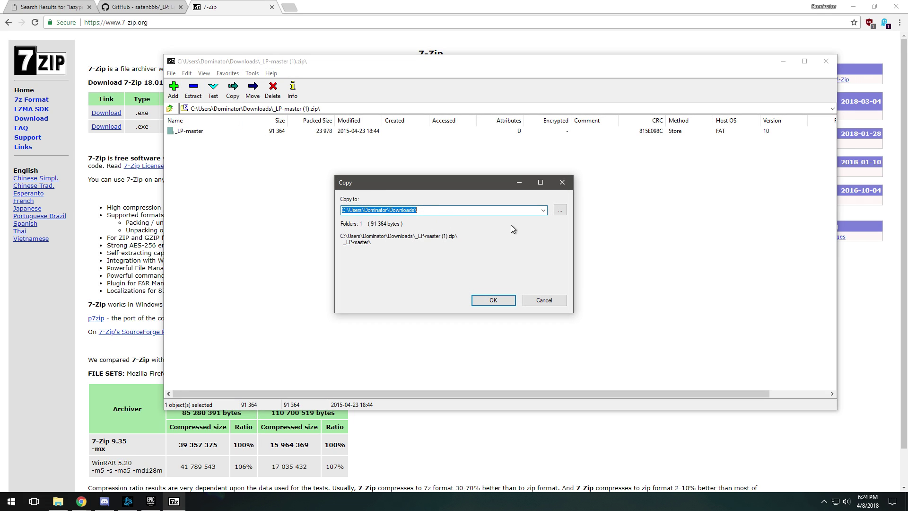
Extract _LP-master into C:\World of Warcraft Classic\Interface\AddOns and close the archive window.
click(543, 210)
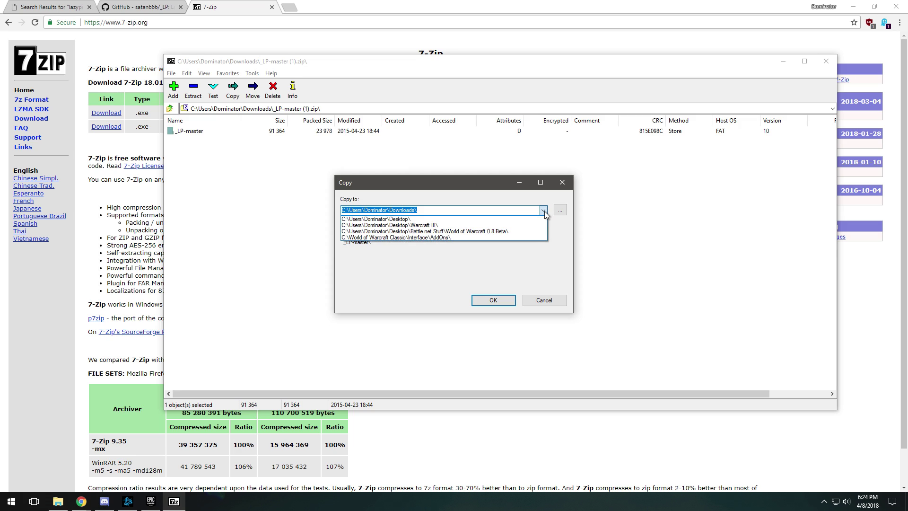
click(544, 211)
click(561, 210)
scroll(462, 257, down, 4)
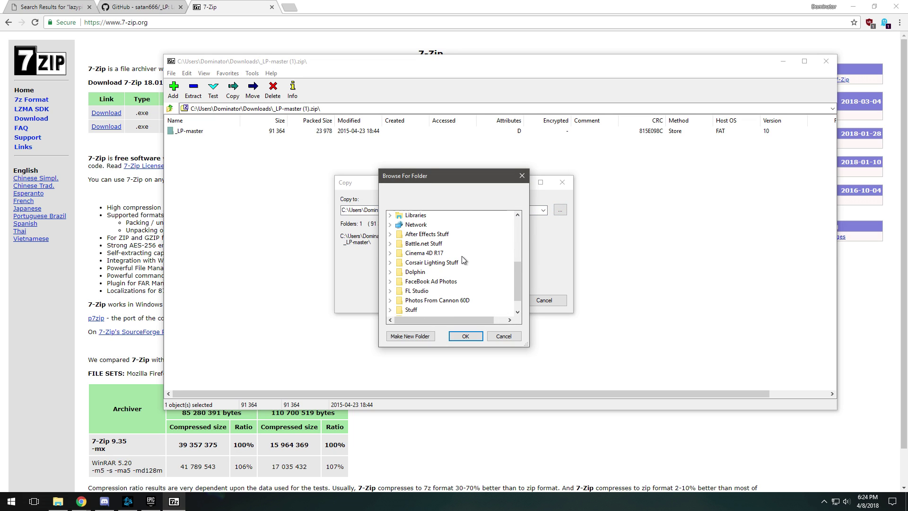
scroll(462, 257, up, 2)
click(450, 262)
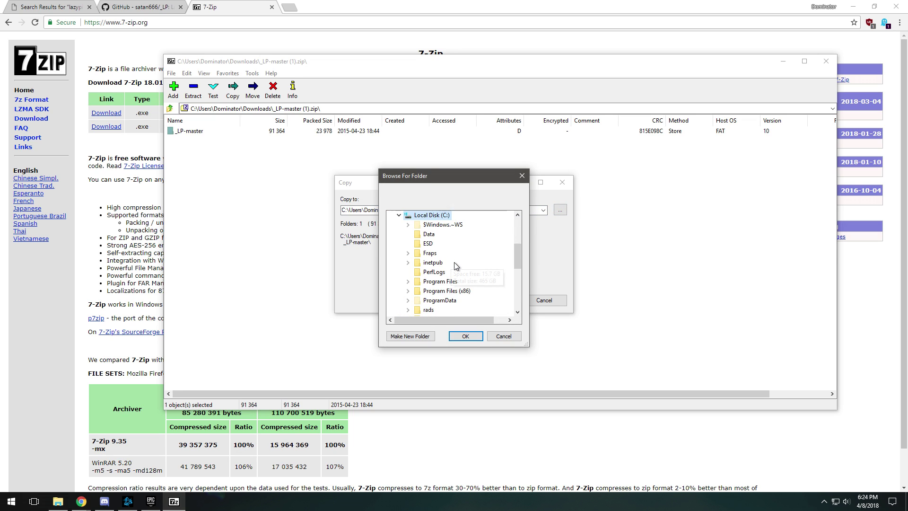
scroll(456, 262, down, 3)
click(458, 290)
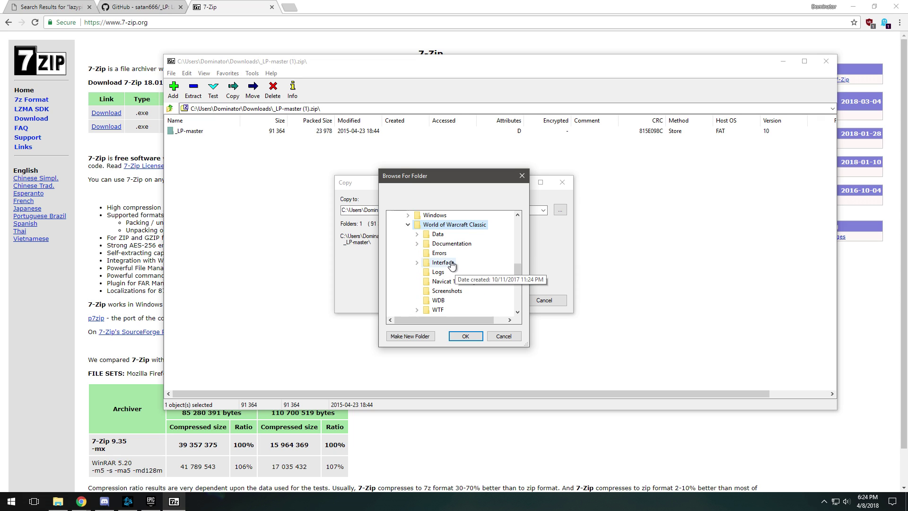
scroll(450, 265, up, 1)
click(445, 291)
click(456, 291)
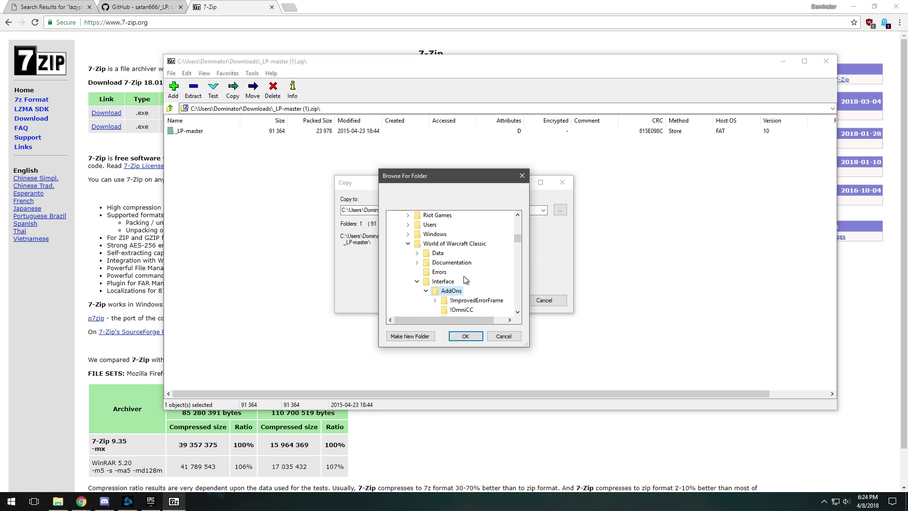
scroll(464, 276, down, 1)
click(474, 339)
click(487, 304)
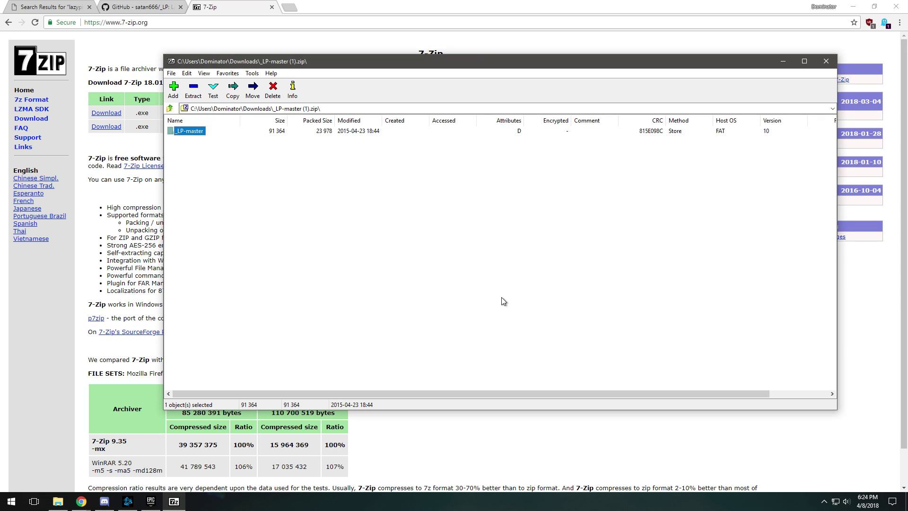
click(834, 64)
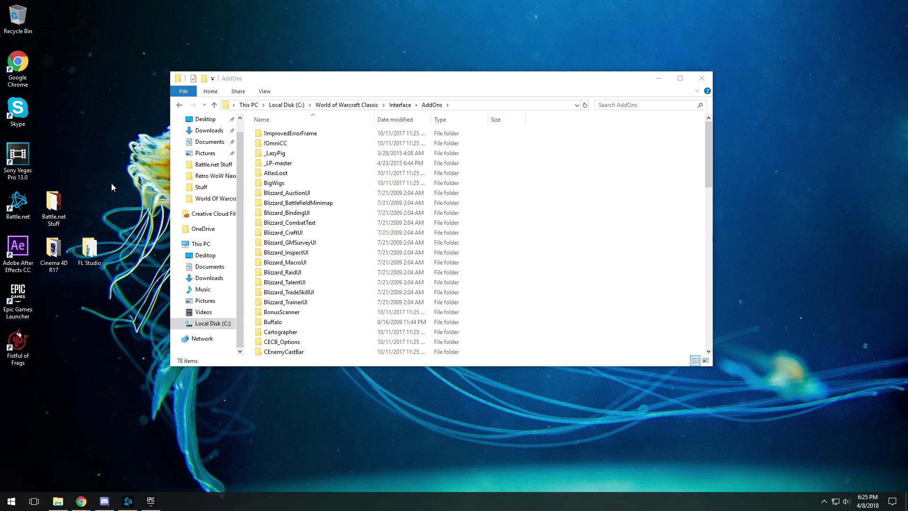
Scroll through the 78-item AddOns folder to find _LP-master next to _LazyPig.
click(544, 268)
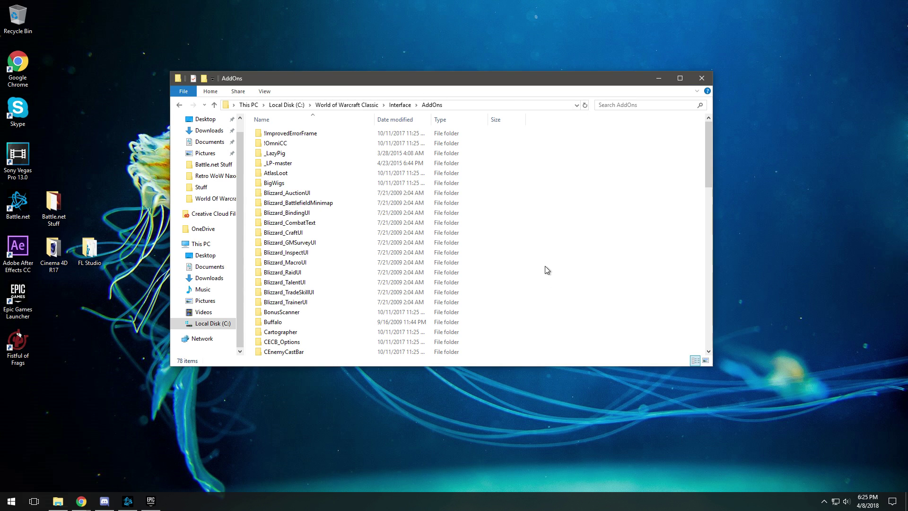
scroll(544, 267, down, 6)
scroll(547, 270, down, 2)
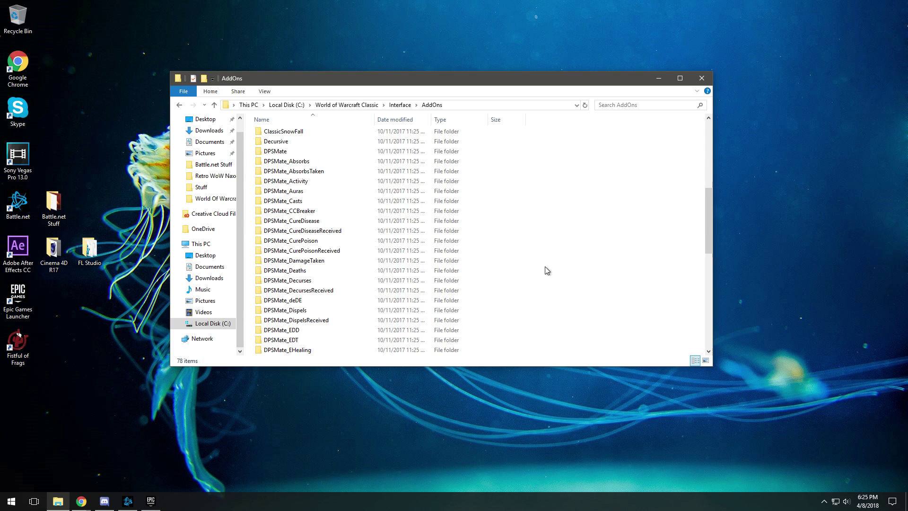
scroll(548, 271, down, 11)
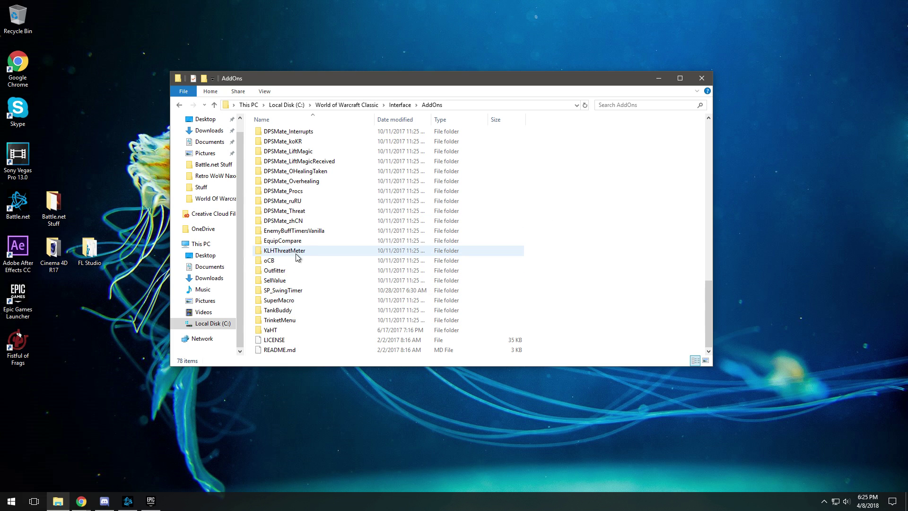
scroll(297, 256, up, 9)
scroll(297, 256, up, 7)
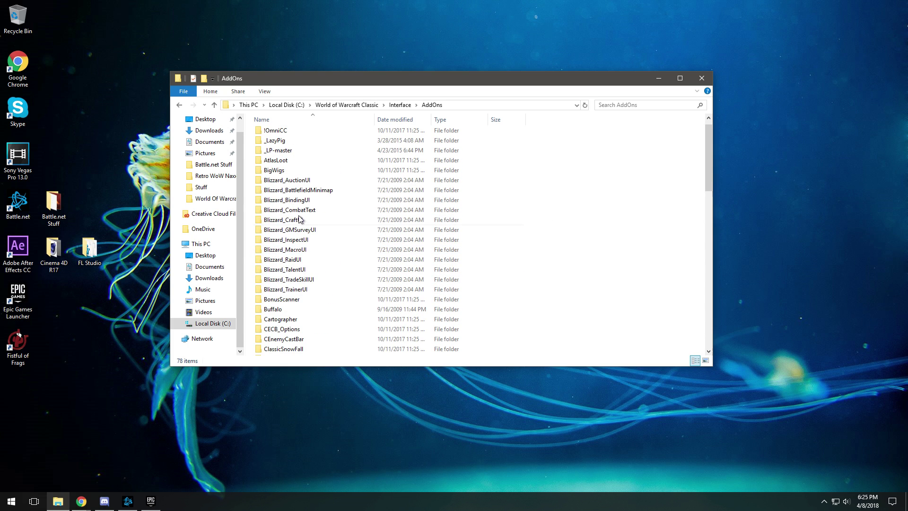
double_click(296, 151)
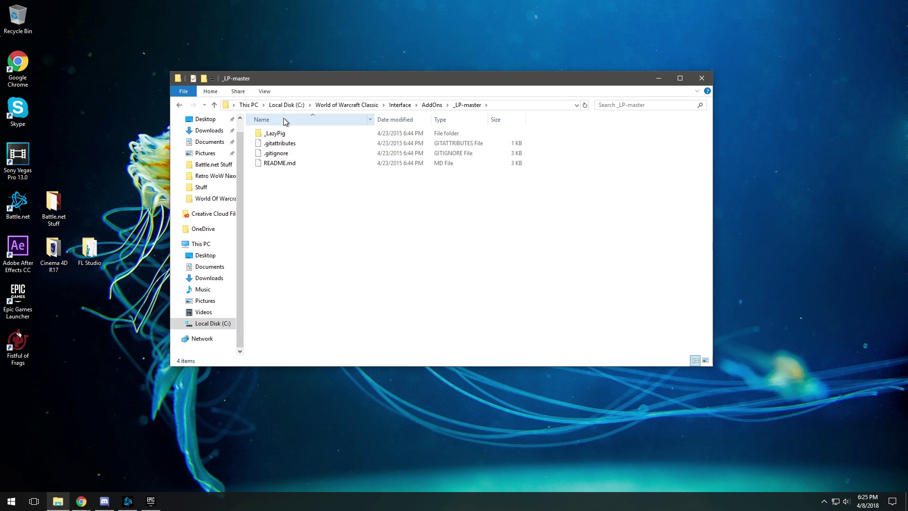
click(288, 134)
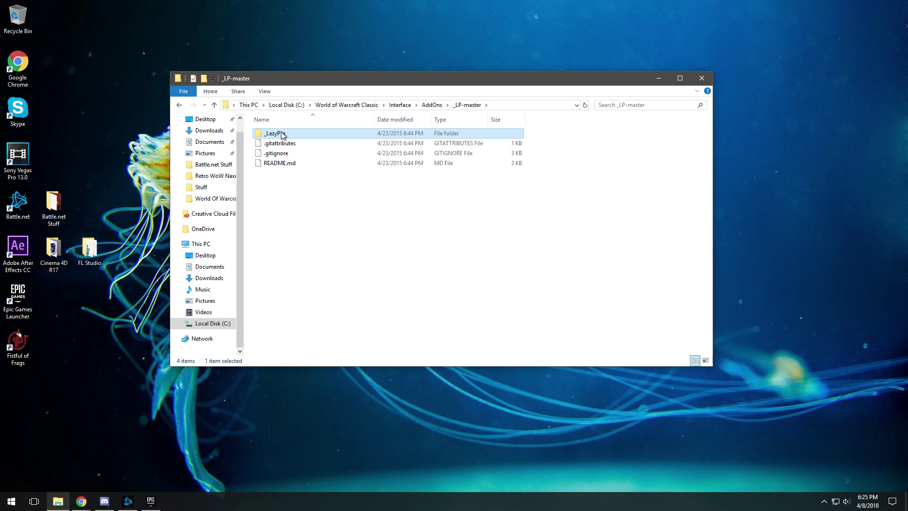
drag(287, 135, 239, 115)
click(179, 105)
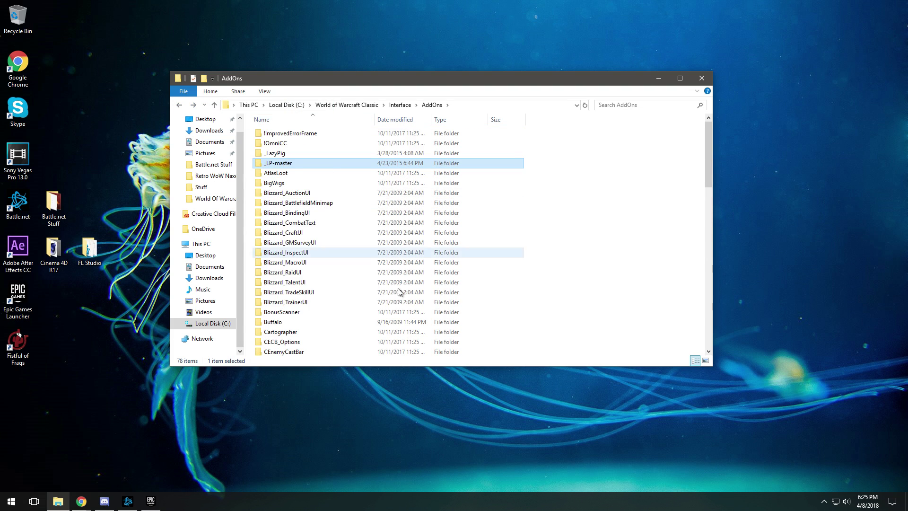
click(194, 105)
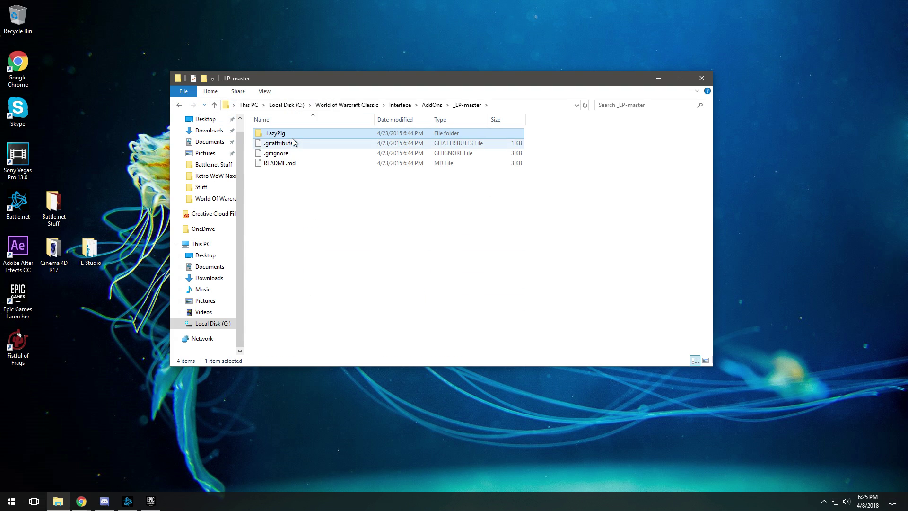
click(179, 105)
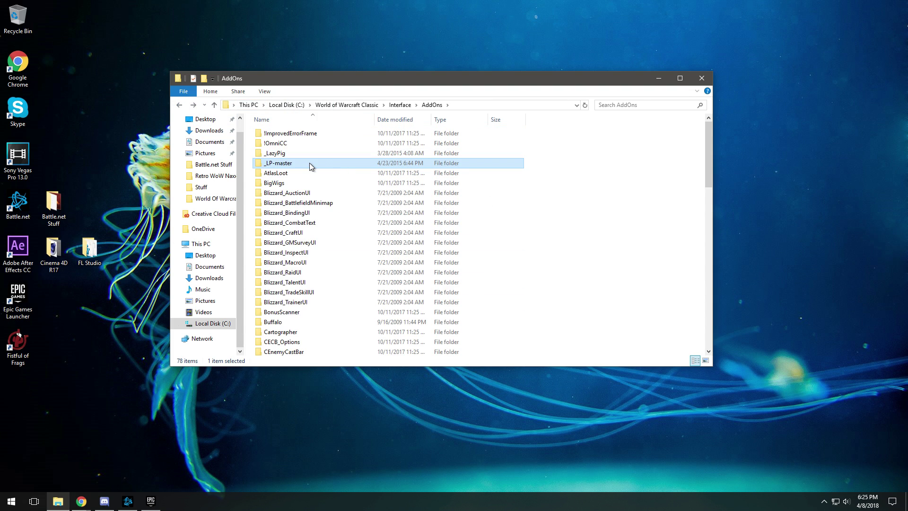
mouse_move(310, 165)
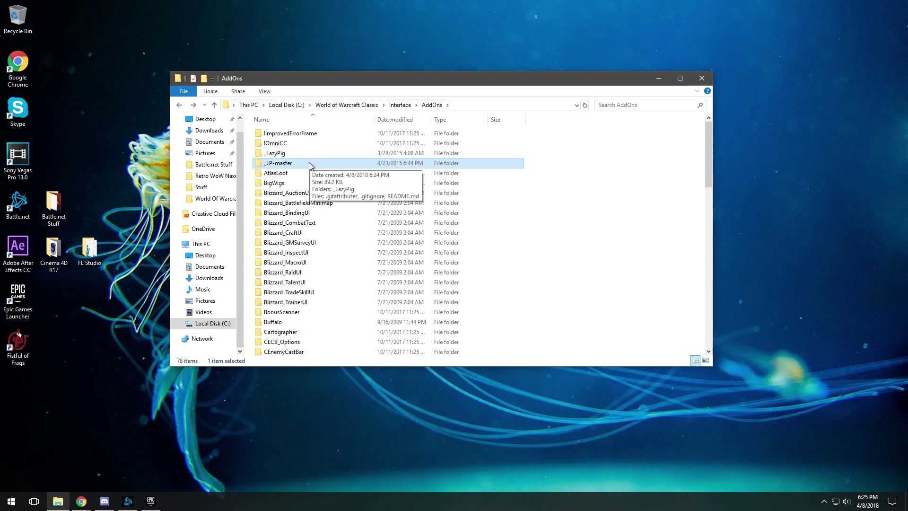
click(193, 105)
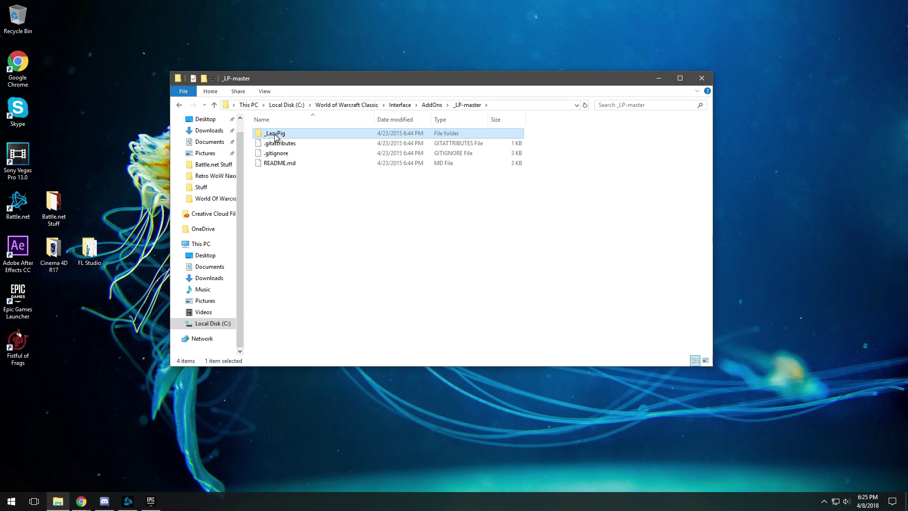
double_click(305, 136)
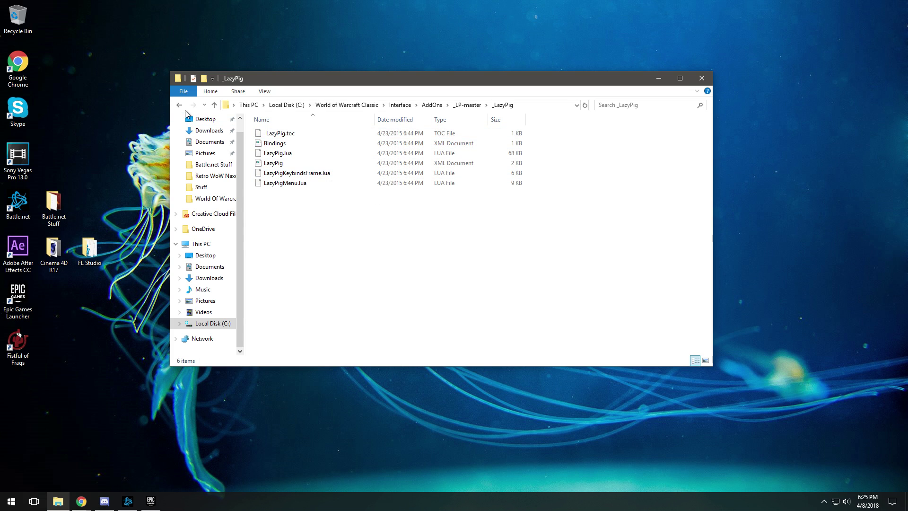
key(alt+Left)
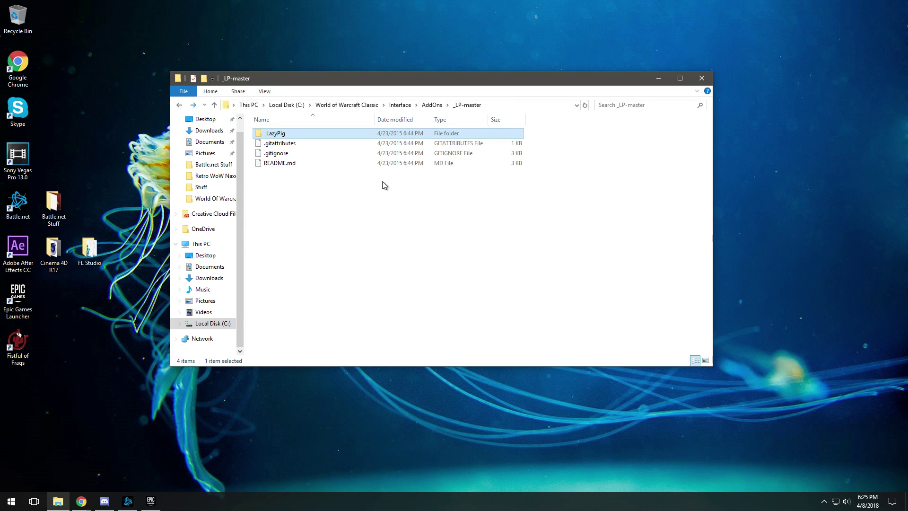
click(179, 104)
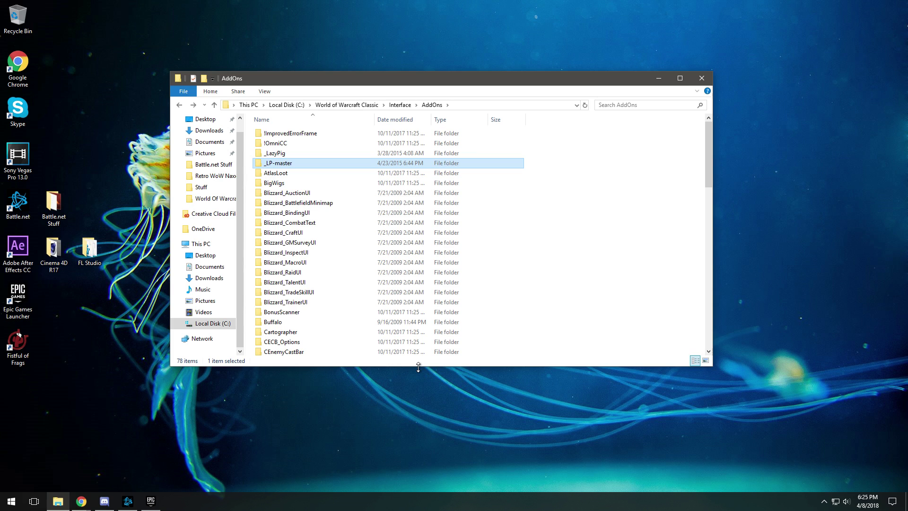
click(511, 284)
right_click(586, 270)
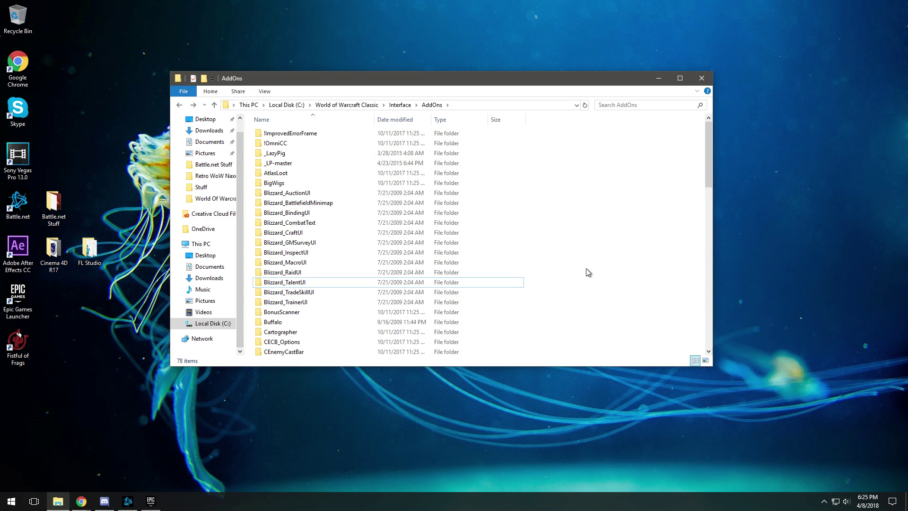
click(618, 305)
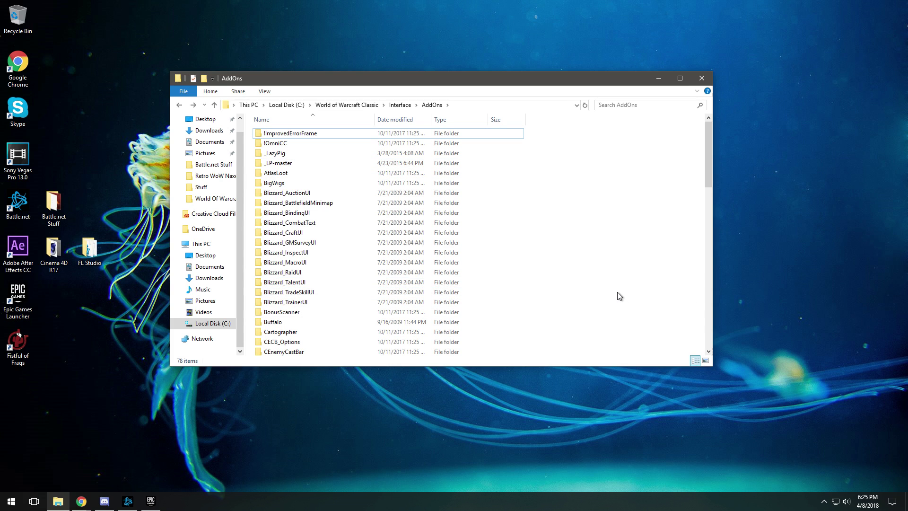